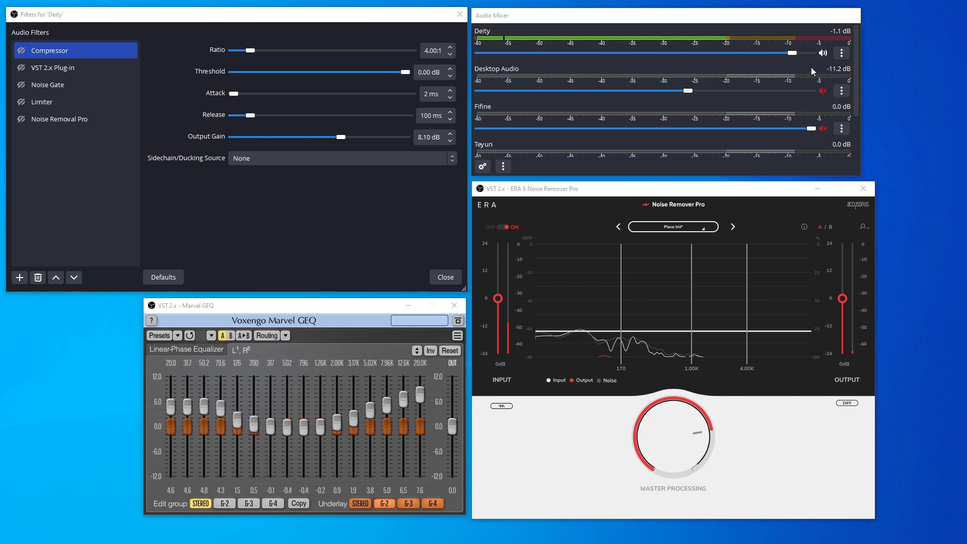
click(842, 53)
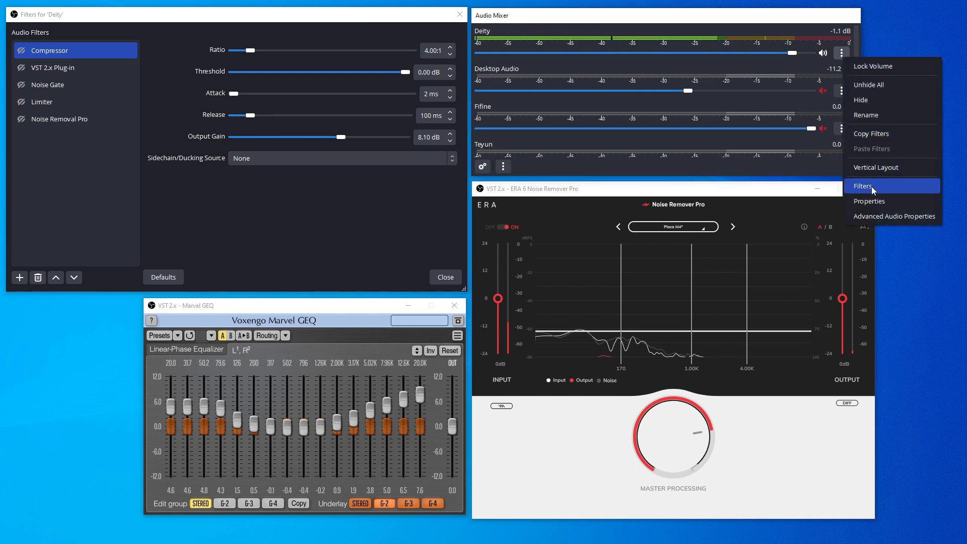
click(282, 219)
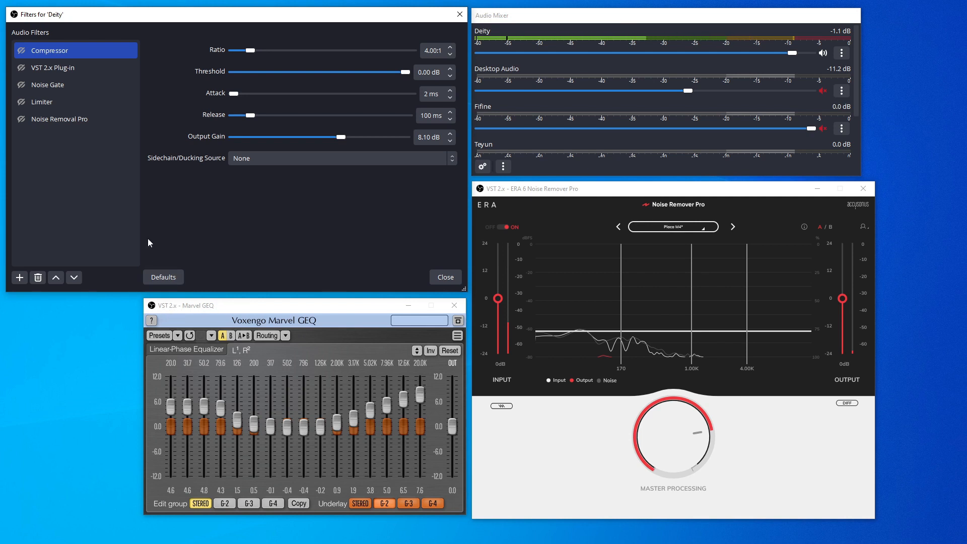
click(19, 278)
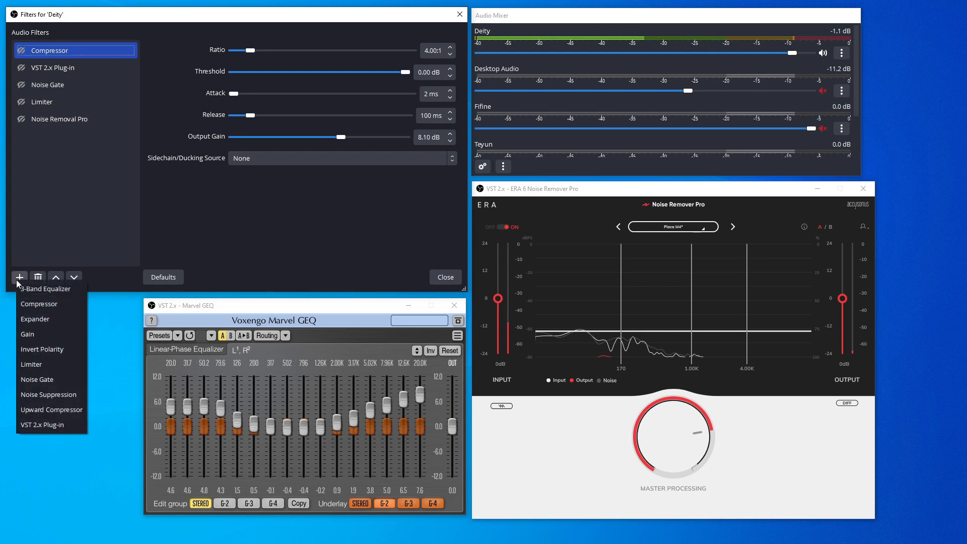
click(39, 428)
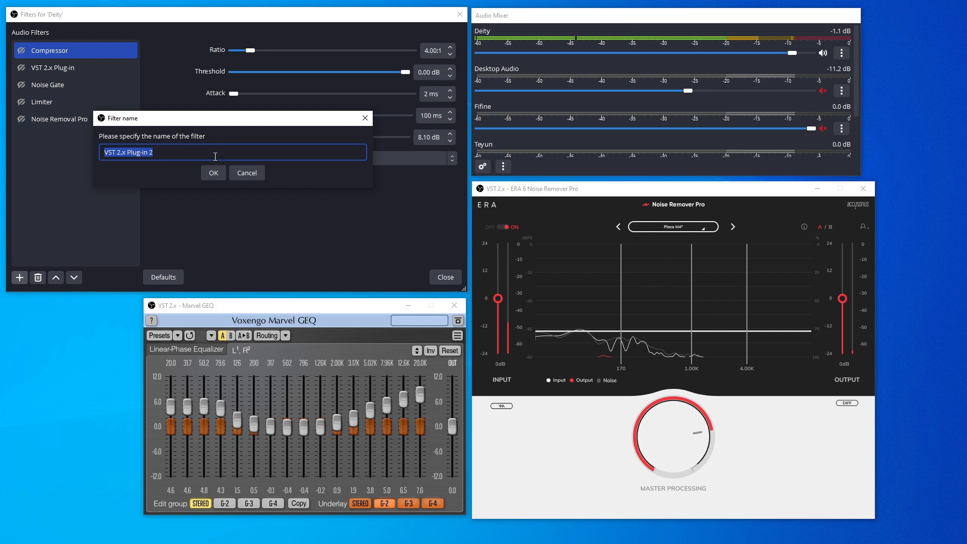
click(240, 173)
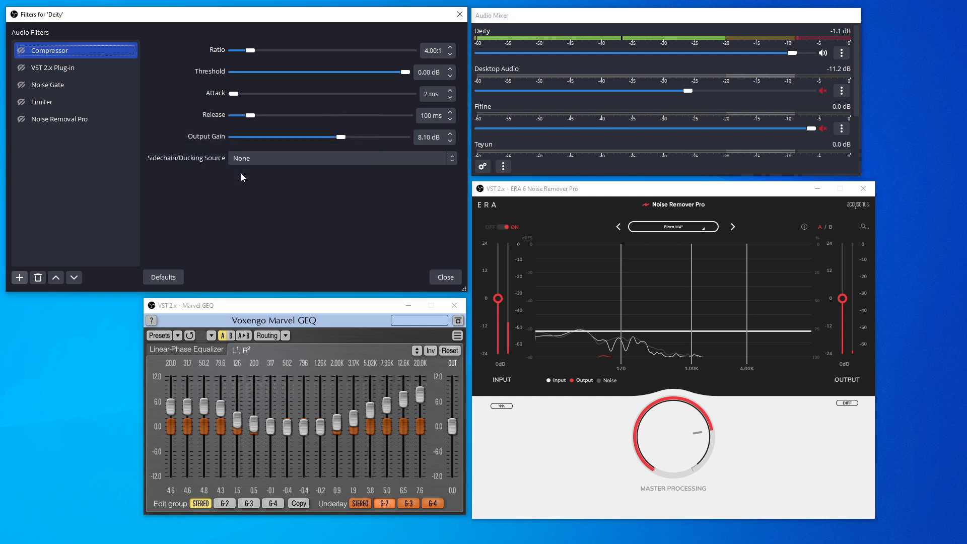
Step: Choose Marvel GEQ as the plug-in for the existing VST 2.x Plug-in filter
click(70, 68)
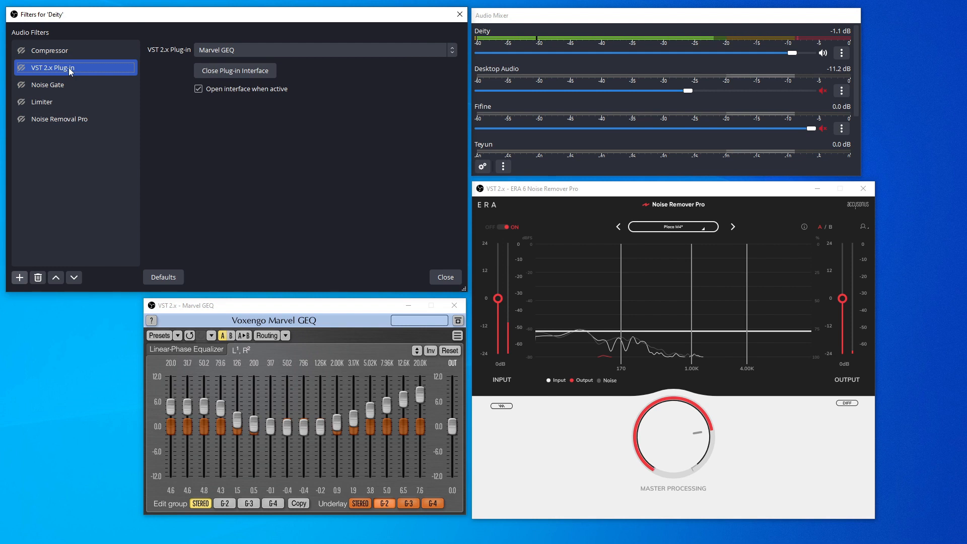
click(233, 53)
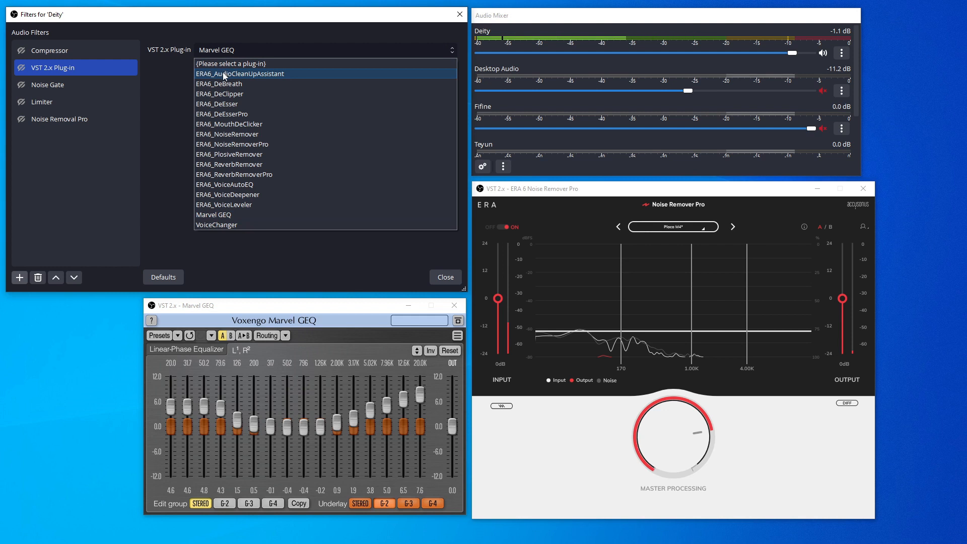
click(215, 215)
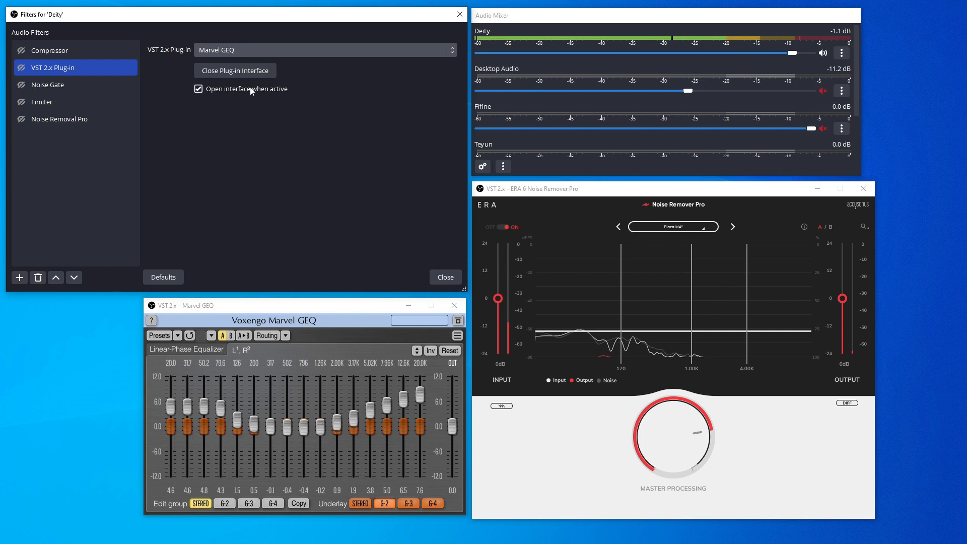
Step: Toggle the Compressor filter on, off and on again to compare the sound, leaving it enabled
click(94, 58)
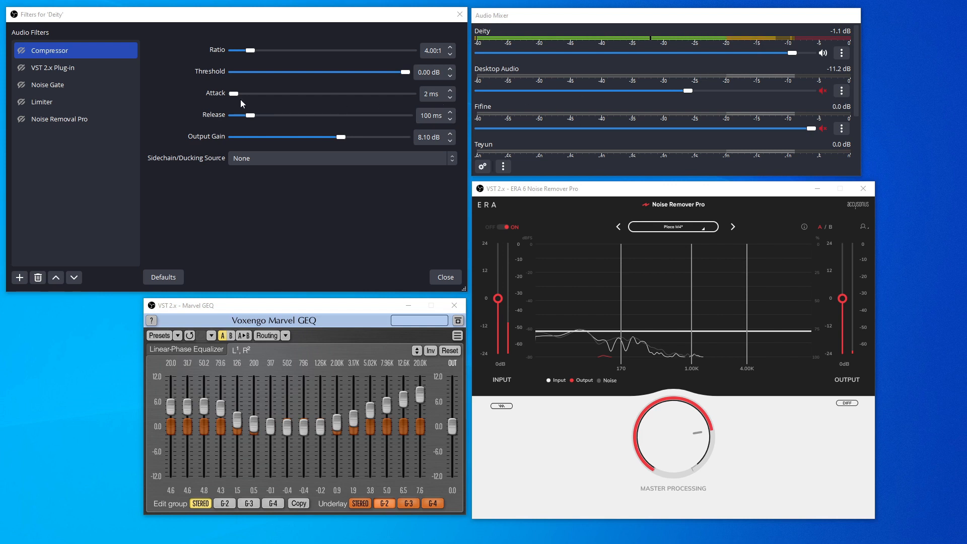
click(23, 50)
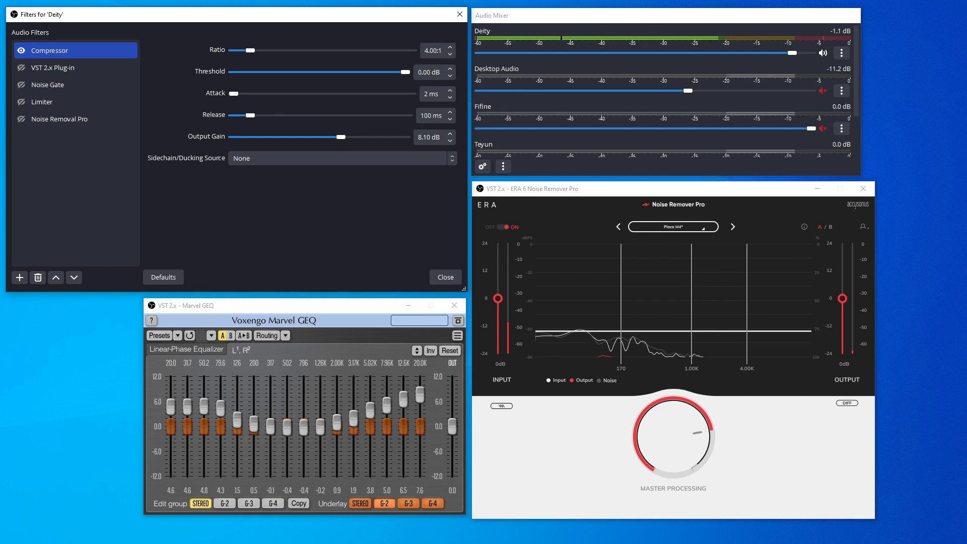
click(20, 51)
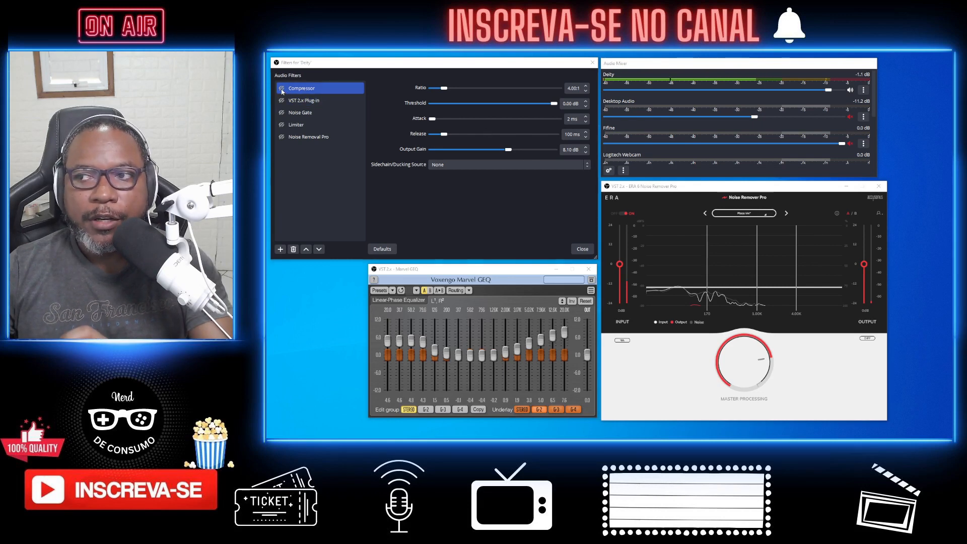
click(281, 89)
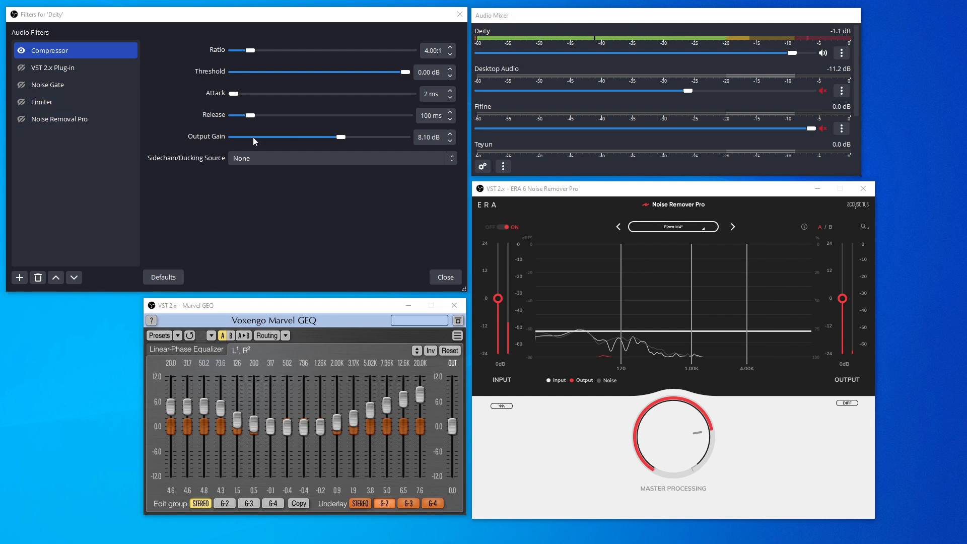
Step: Enable the Limiter filter and set its threshold to -10.20 dB and its release to 26 ms
click(39, 103)
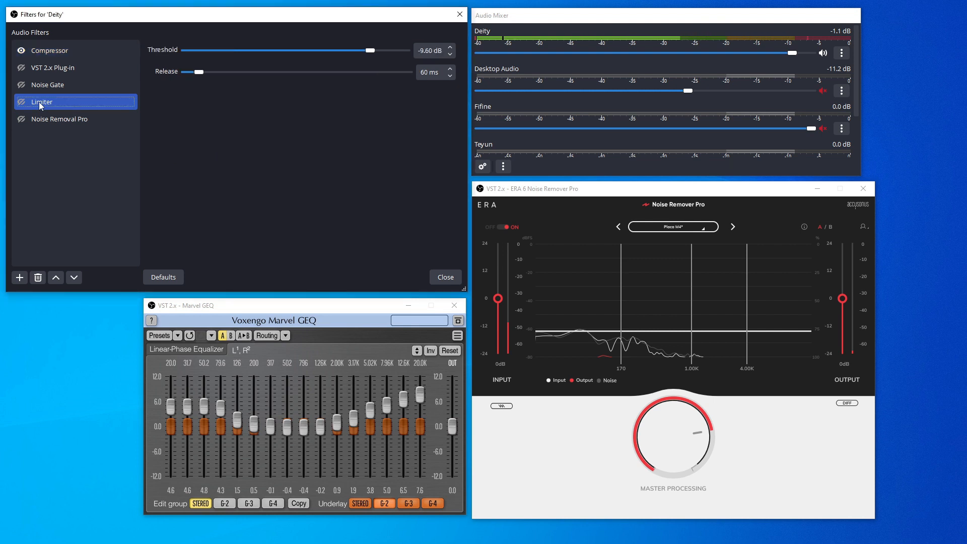
click(22, 102)
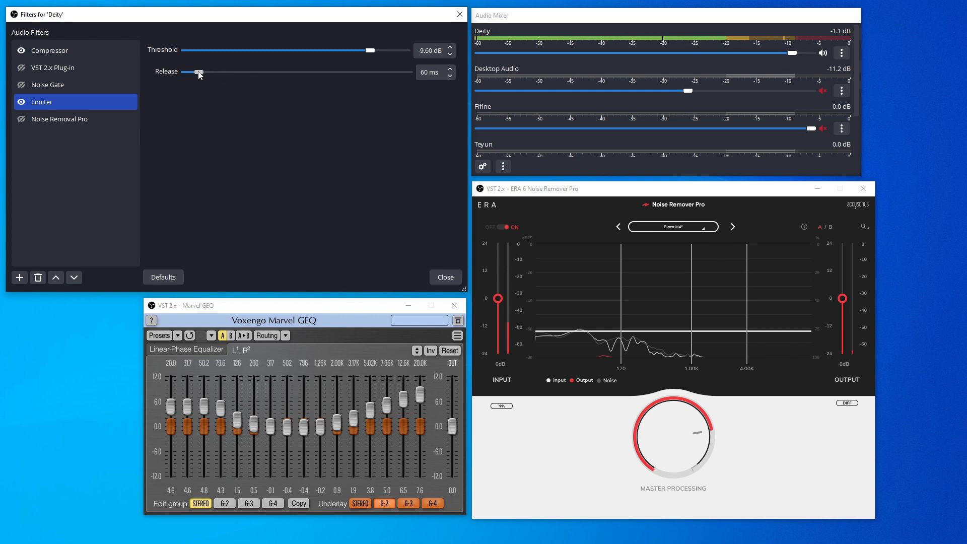
mouse_move(200, 75)
mouse_down()
mouse_move(296, 77)
mouse_move(156, 76)
mouse_move(193, 74)
mouse_up()
mouse_move(373, 52)
mouse_down()
mouse_move(398, 53)
mouse_move(370, 52)
mouse_up()
drag(369, 54, 368, 55)
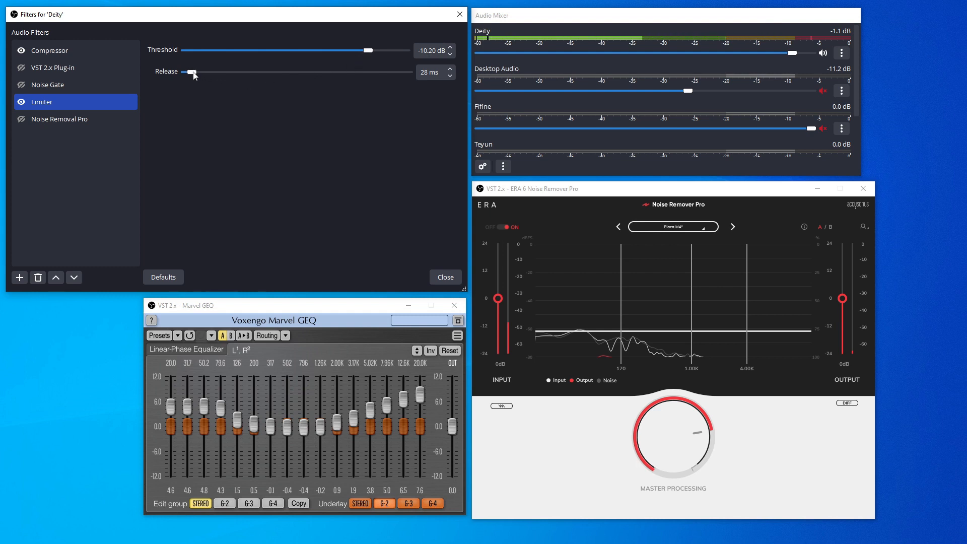
drag(194, 75, 194, 75)
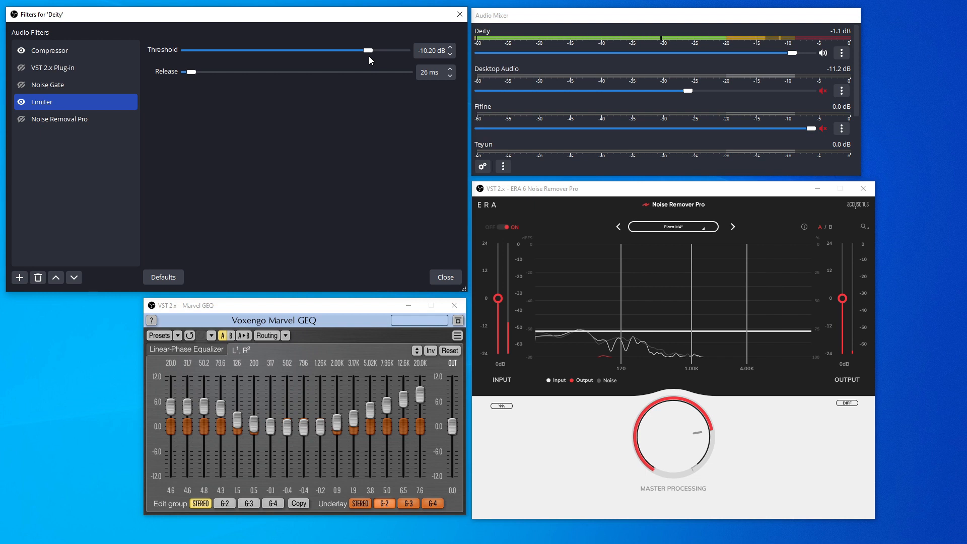
Step: Enable the Noise Gate filter and set its open threshold to -18.00 dB
click(65, 86)
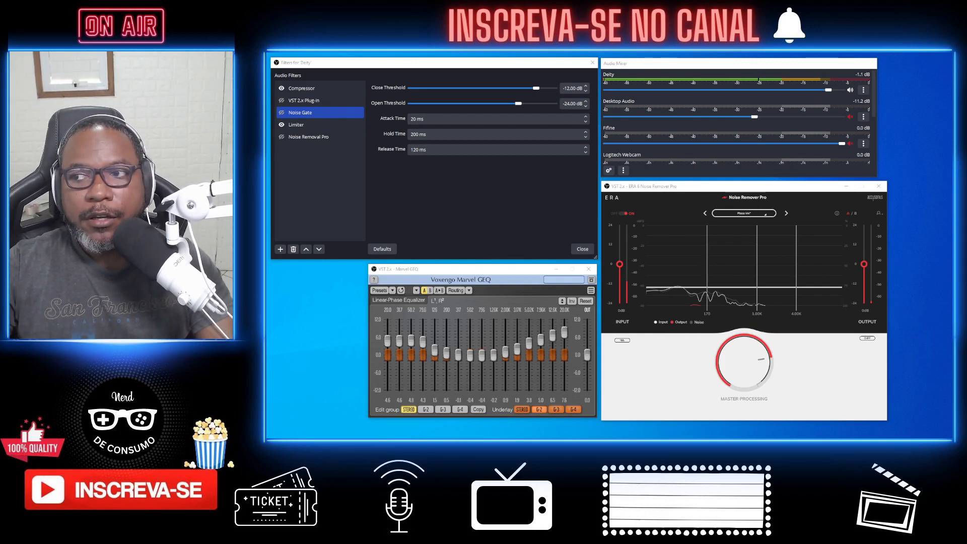
click(282, 113)
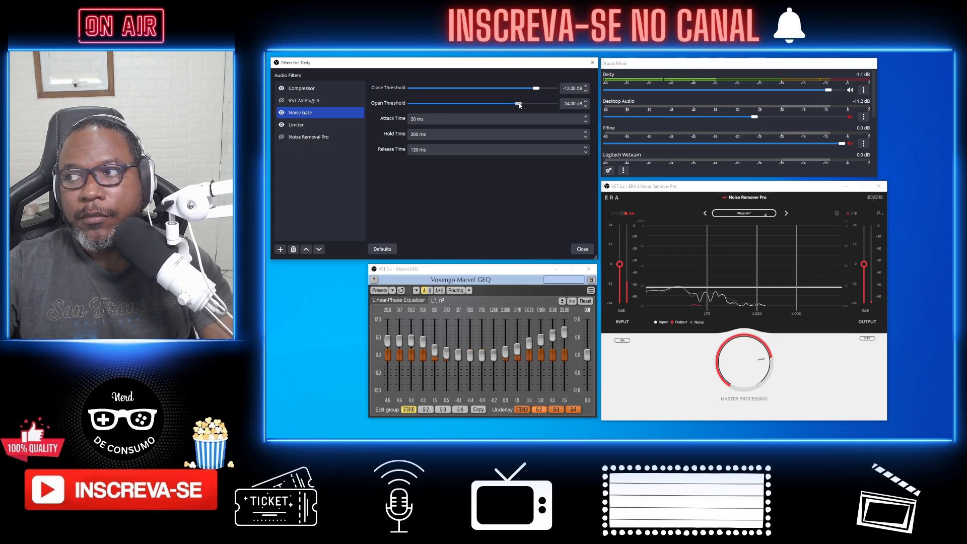
drag(519, 104, 523, 104)
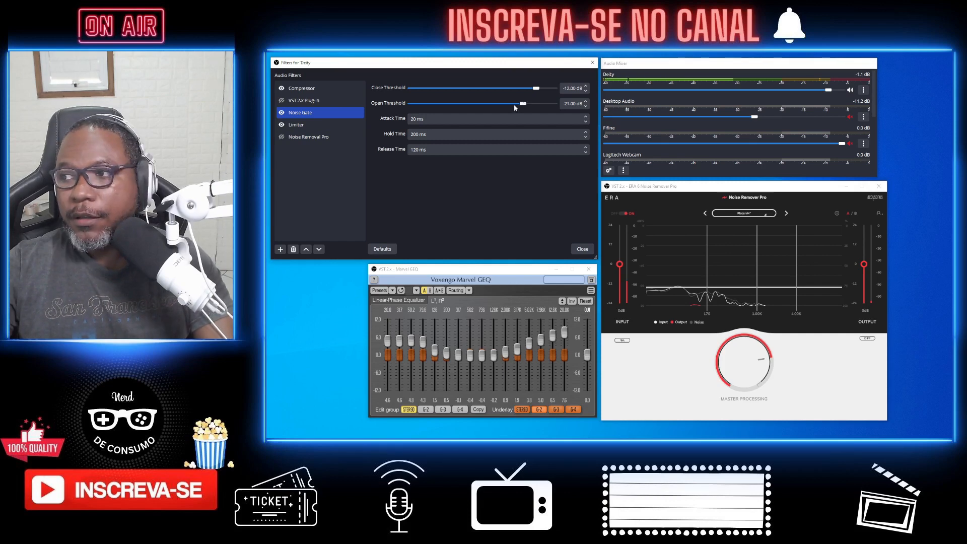
drag(523, 103, 526, 104)
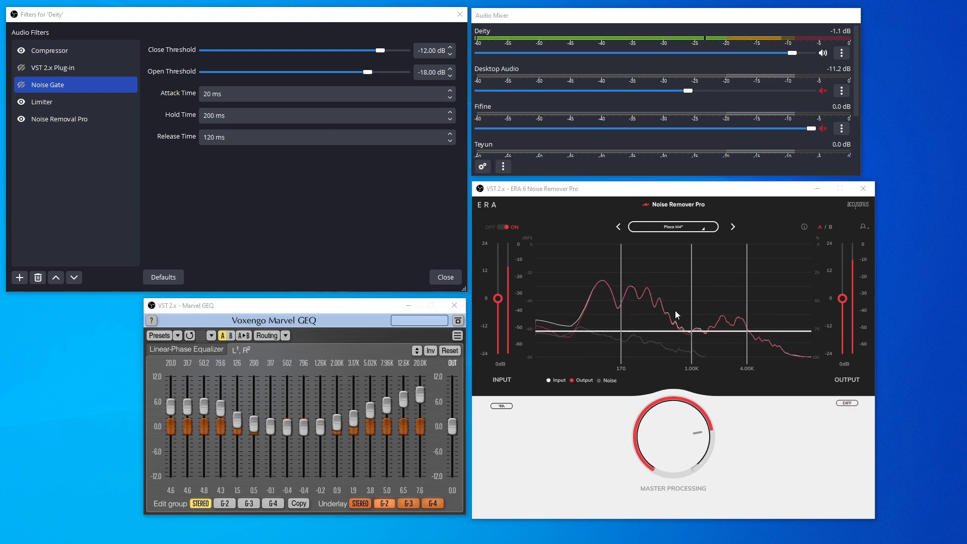
Step: In Noise Remover Pro, reduce the processing of the band below 170 Hz to 49%
mouse_move(596, 328)
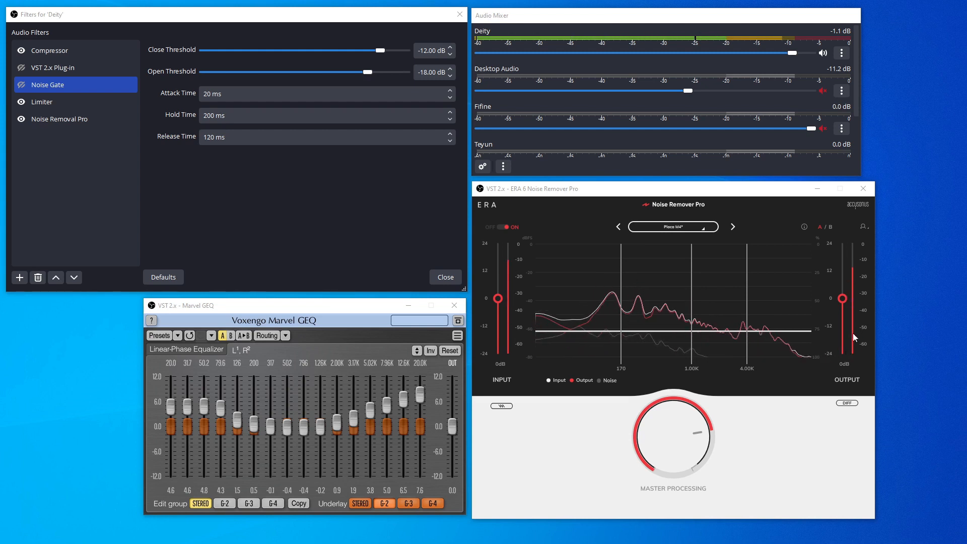
mouse_move(730, 333)
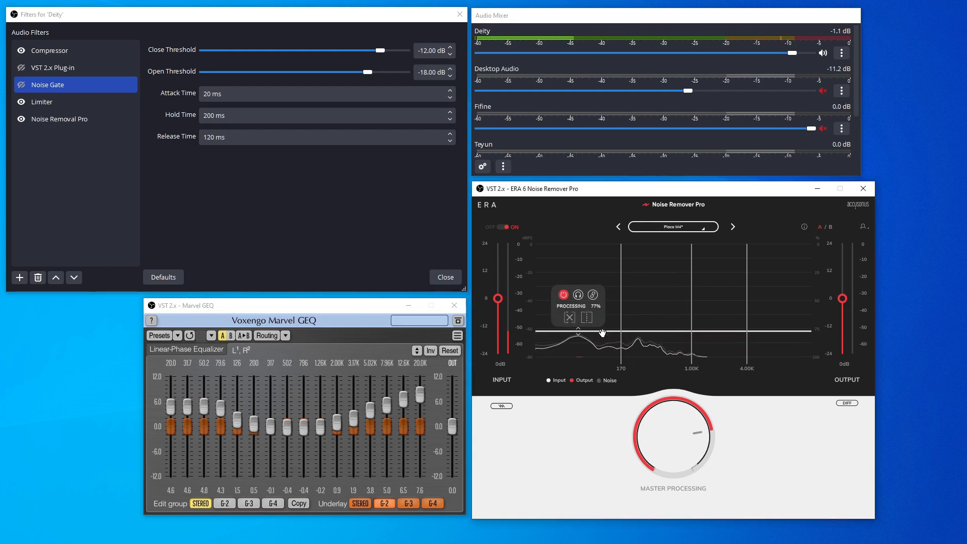
drag(602, 333, 613, 247)
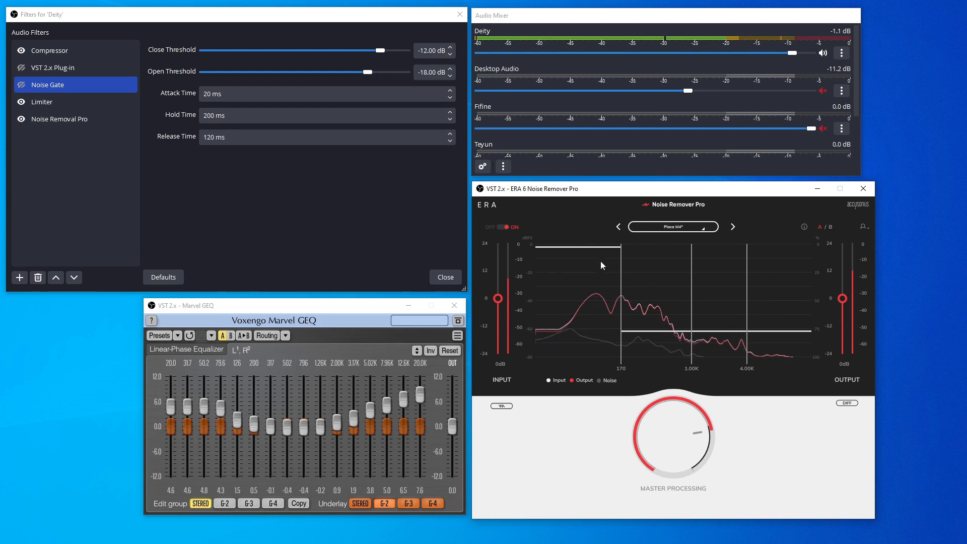
drag(603, 247, 601, 289)
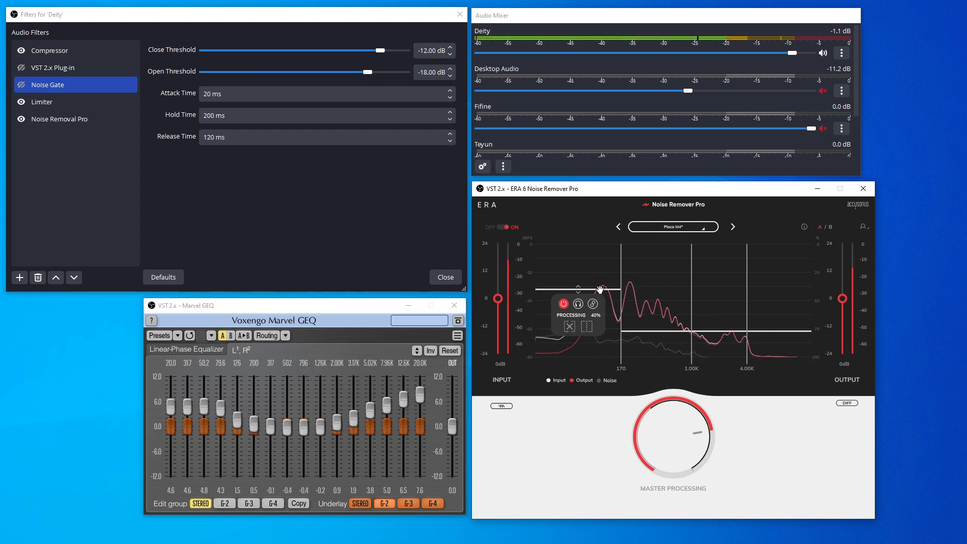
drag(600, 289, 599, 300)
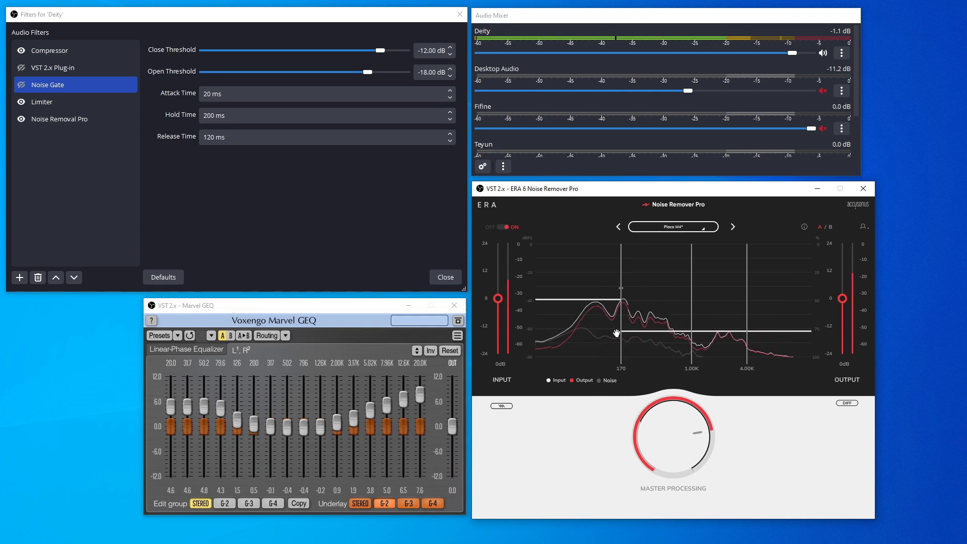
Step: Reduce noise processing to 61% in the 170 Hz–1 kHz band and slightly in the 1–4 kHz band
mouse_move(650, 334)
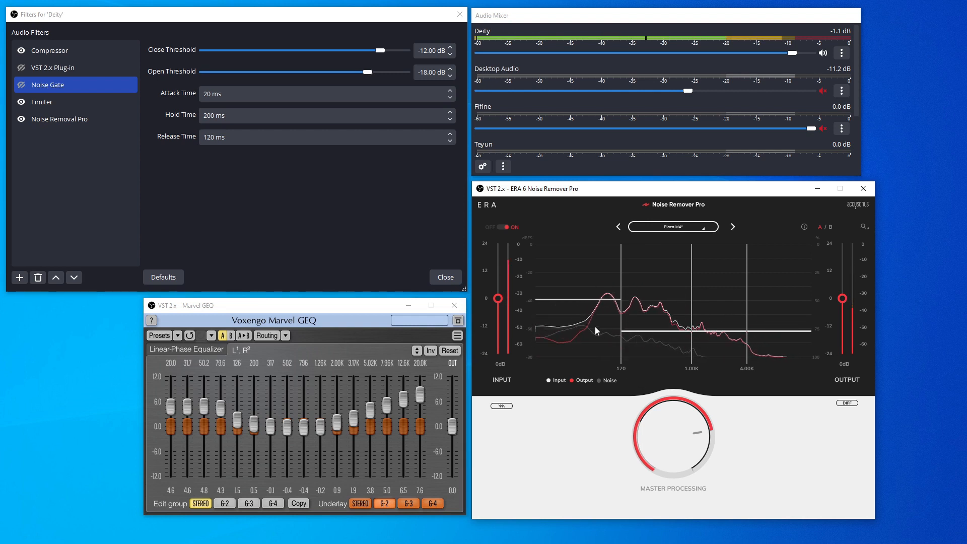
mouse_move(603, 302)
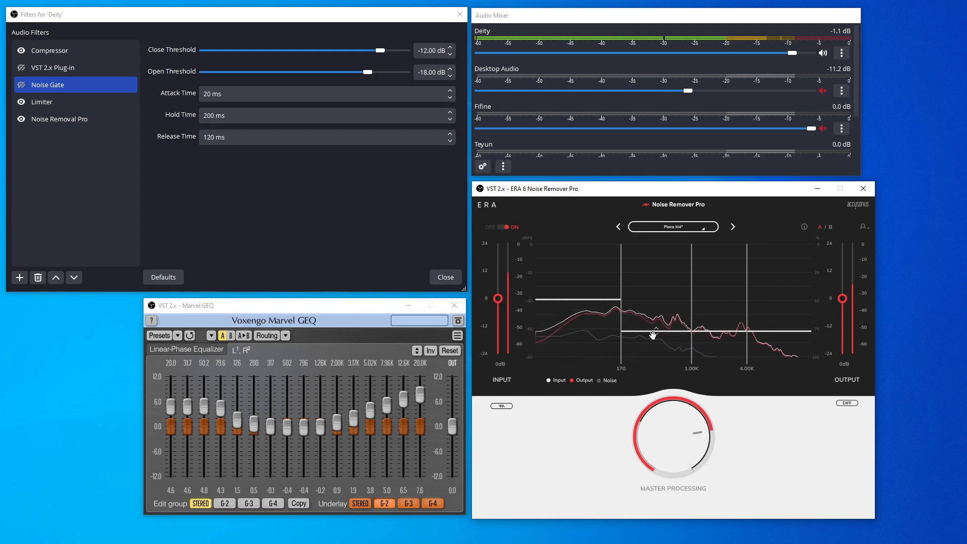
drag(647, 333, 653, 313)
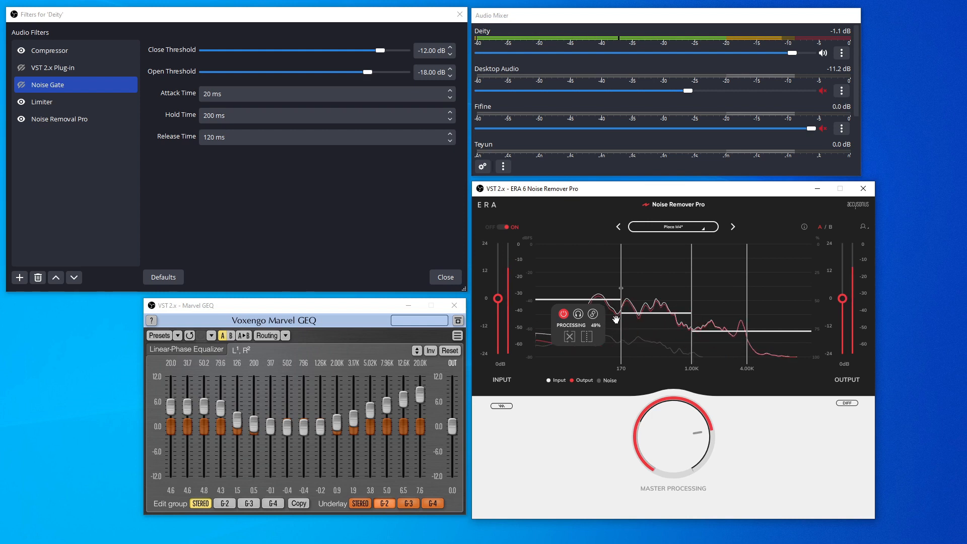
mouse_move(710, 330)
mouse_down()
mouse_move(712, 315)
mouse_move(714, 325)
mouse_up()
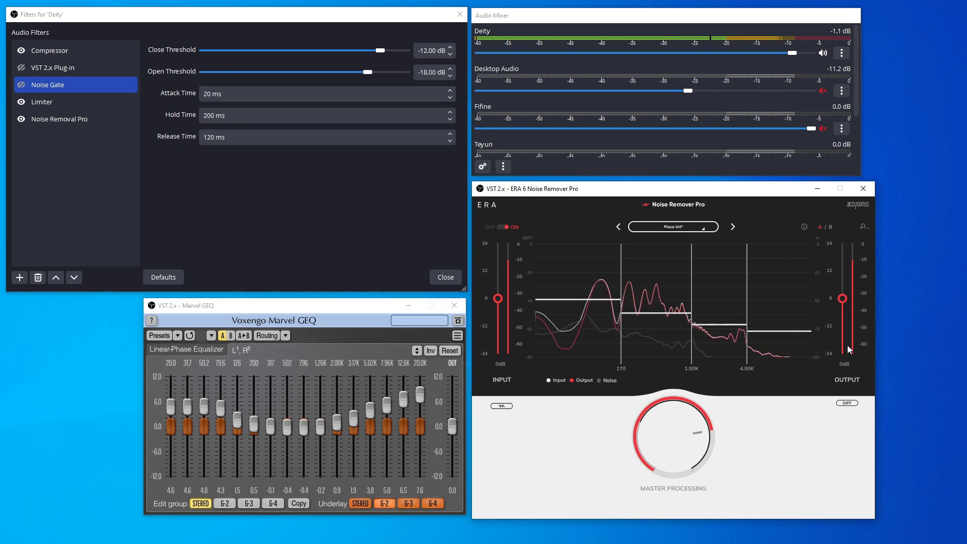
Step: Increase processing slightly in the 170 Hz–1 kHz and 1–4 kHz bands, and bring the band above 4 kHz to about the latter's level
mouse_move(744, 340)
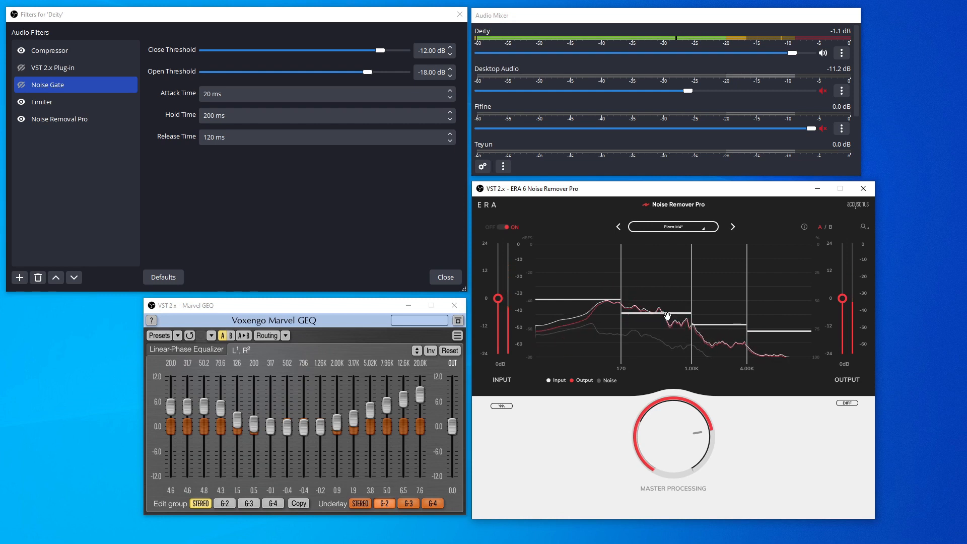
mouse_move(668, 315)
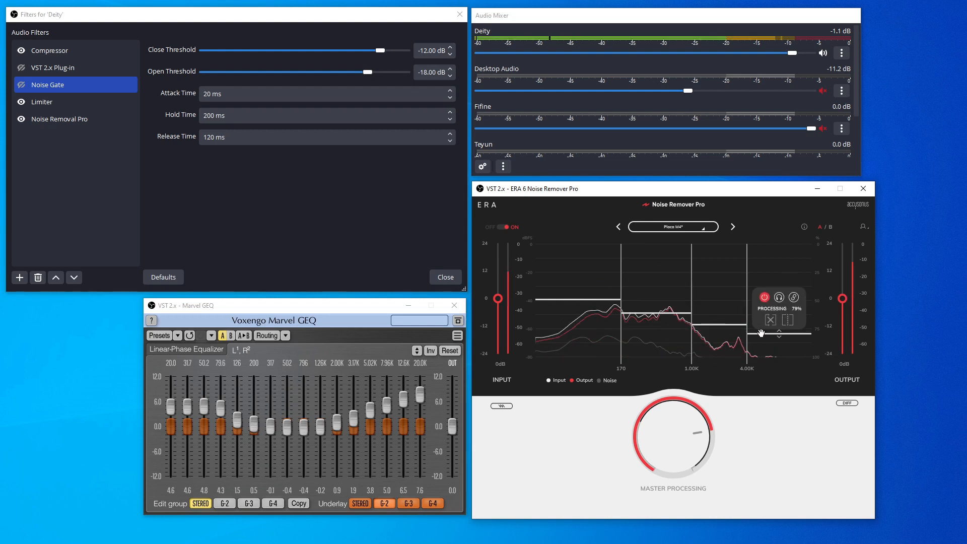
mouse_move(720, 328)
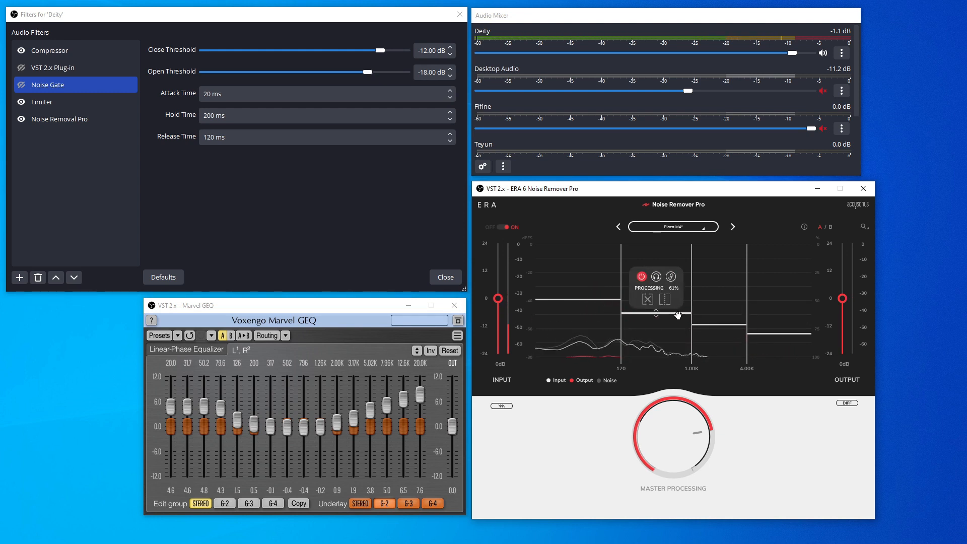
drag(678, 316, 712, 329)
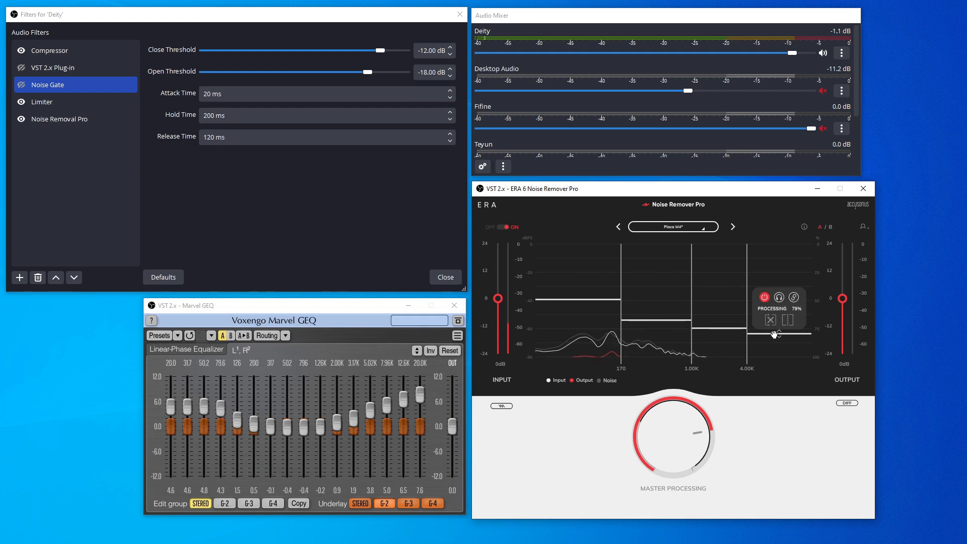
mouse_move(650, 316)
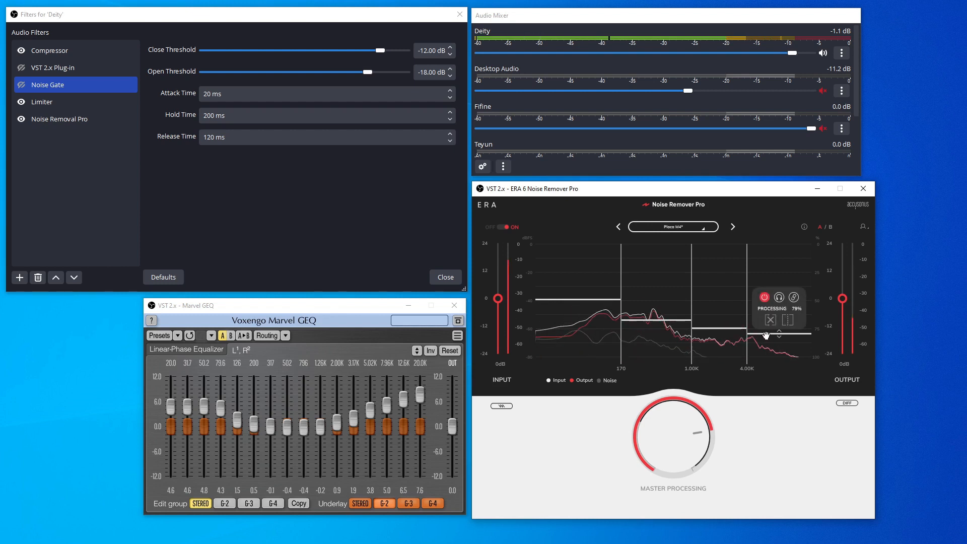
drag(766, 335, 766, 331)
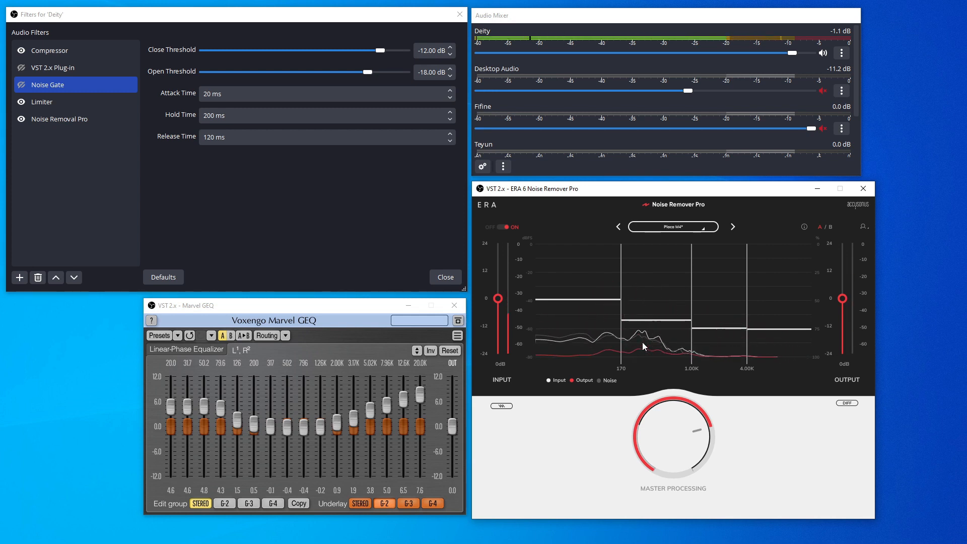
Step: Enable the VST 2.x Plug-in filter that runs the Marvel GEQ equalizer on the Deity microphone
mouse_move(696, 318)
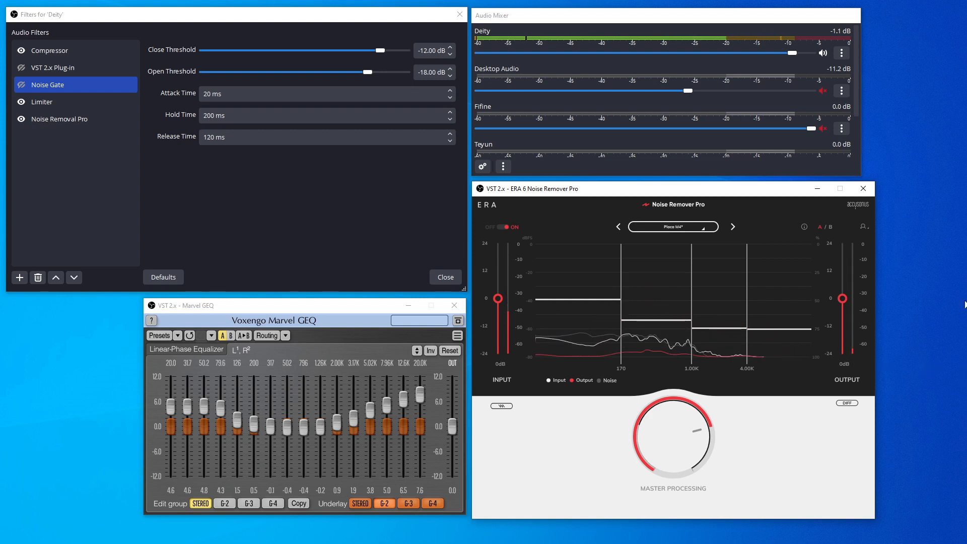
click(61, 72)
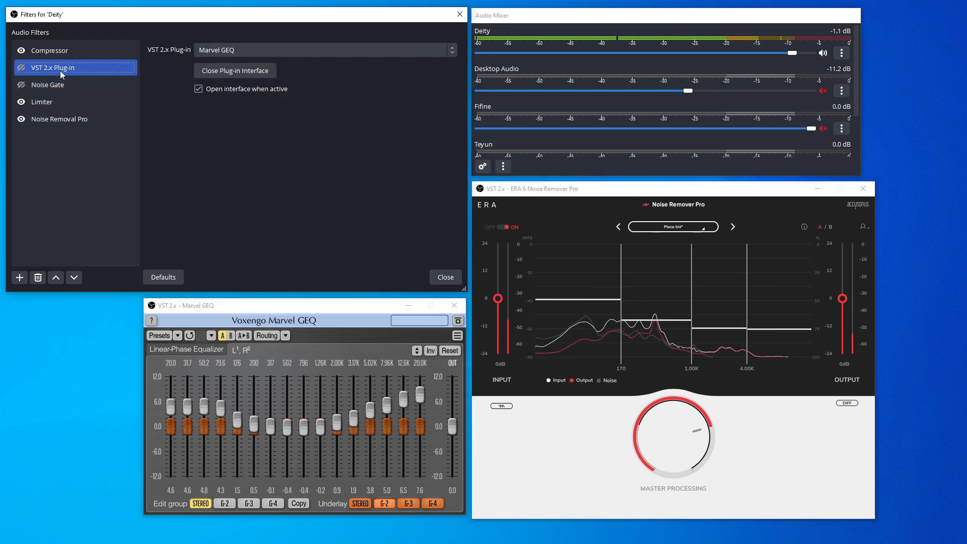
click(21, 68)
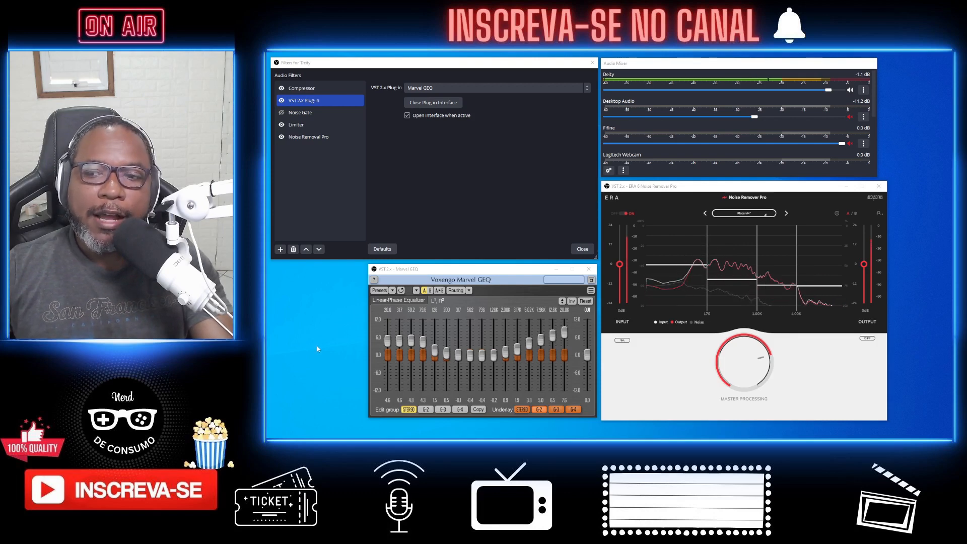
Step: Examine the Session Bank presets in Marvel GEQ and the preset list in Noise Remover Pro, leaving the loaded presets in place
click(392, 290)
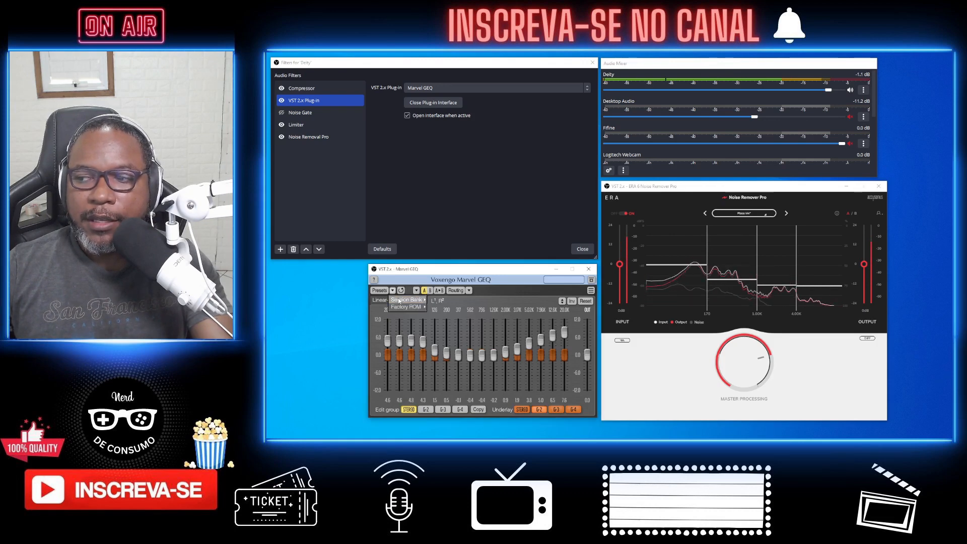
mouse_move(406, 300)
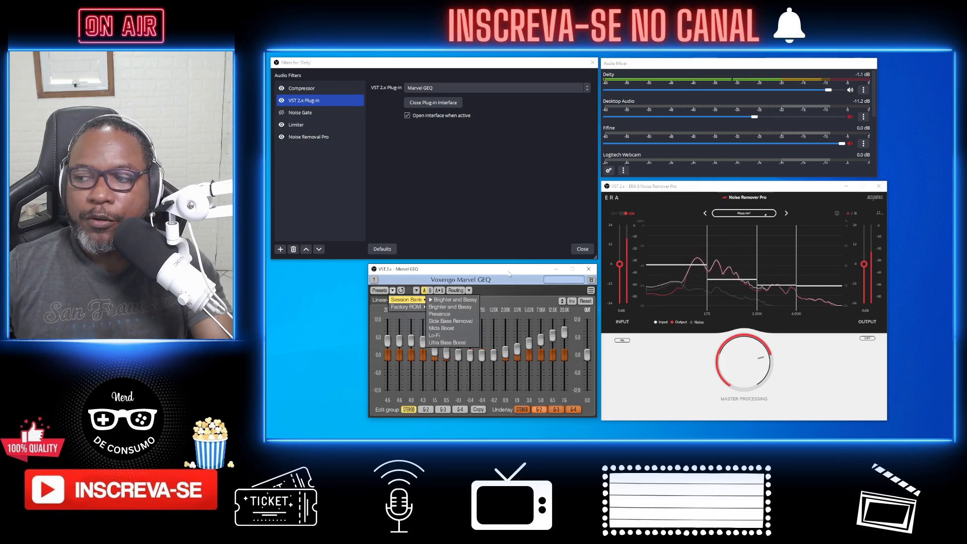
click(502, 287)
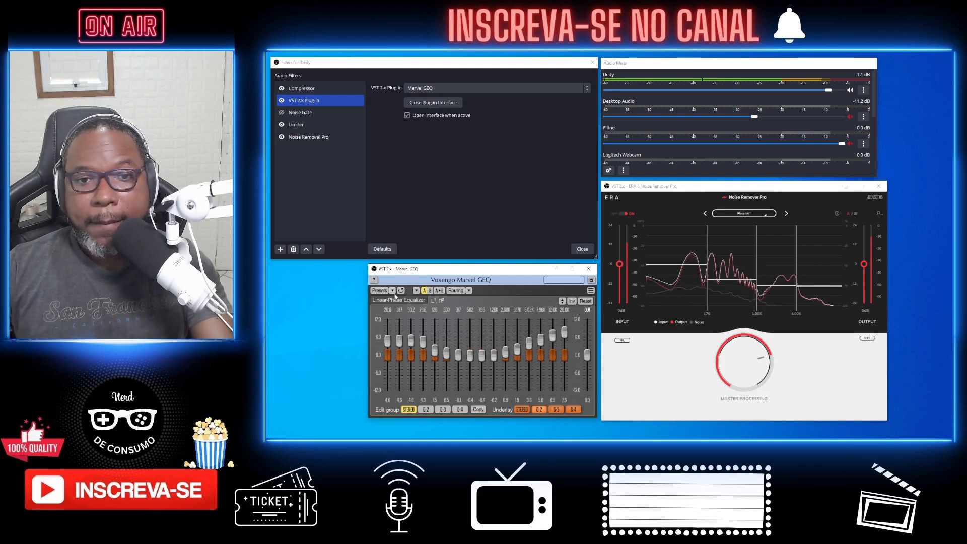
click(772, 215)
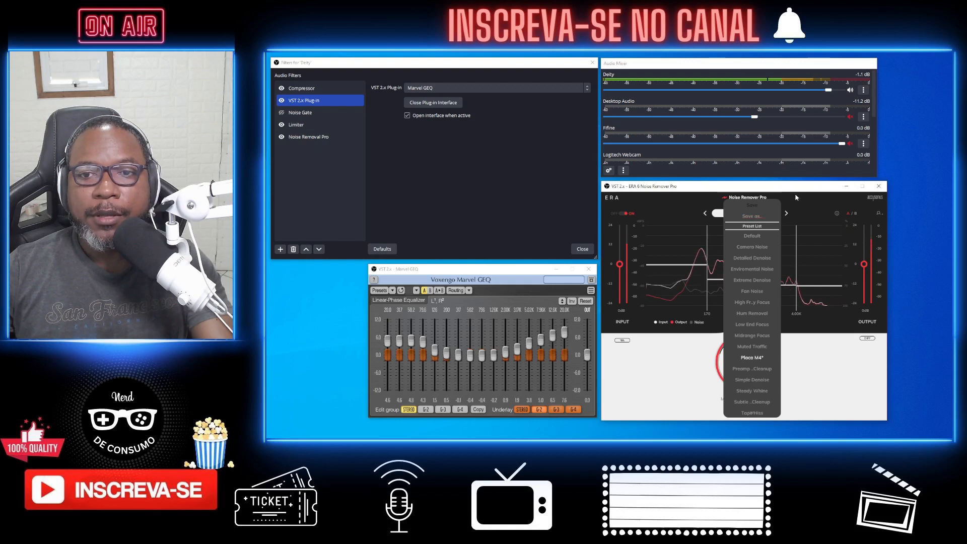
click(773, 205)
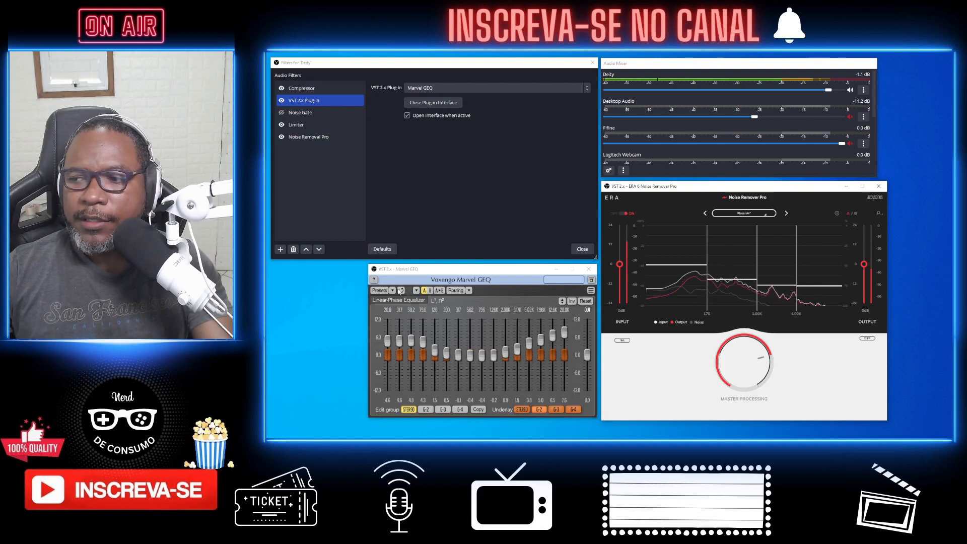
click(392, 291)
mouse_move(401, 301)
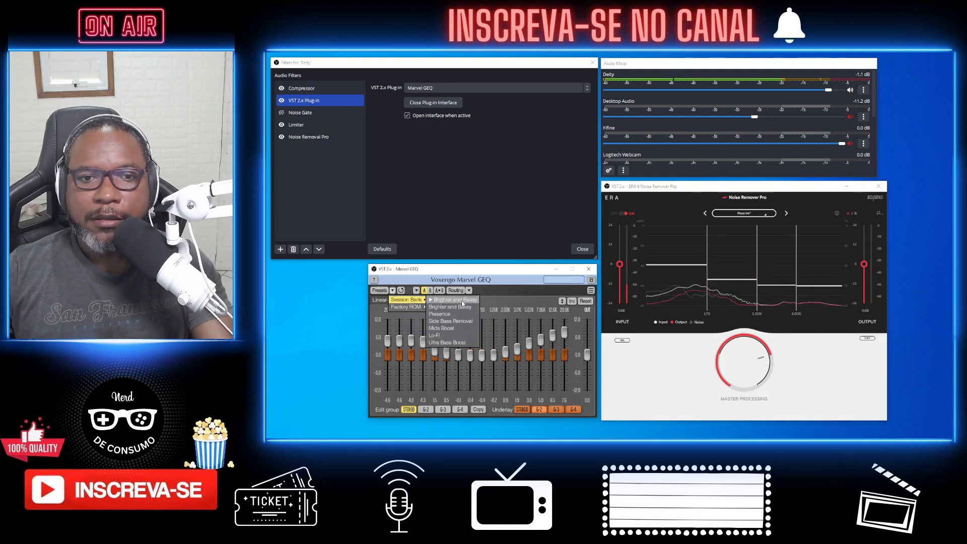
click(515, 289)
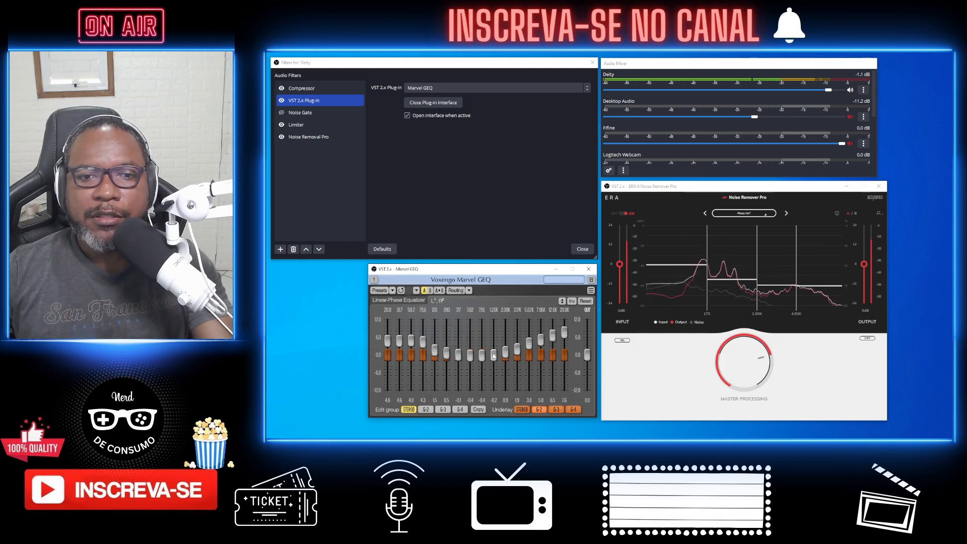